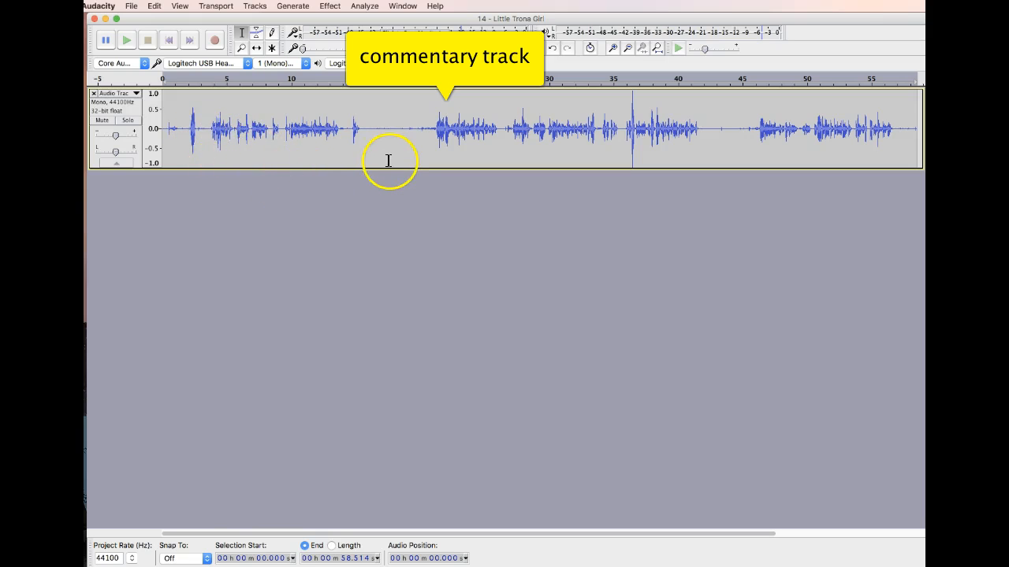
{"action": "left_click_drag", "start_coordinate": [368, 129], "coordinate": [415, 134]}
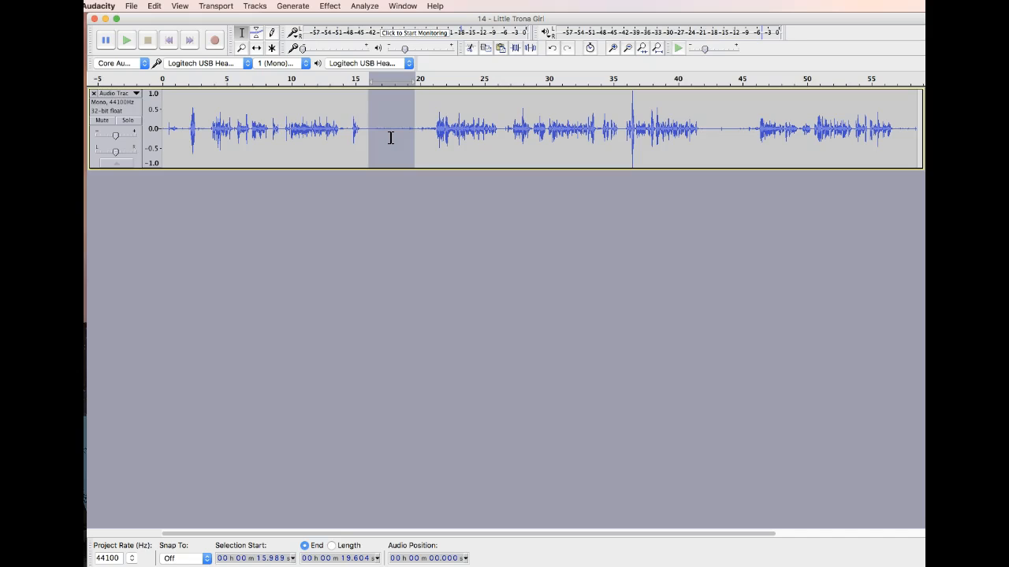
{"action": "left_click", "coordinate": [326, 210]}
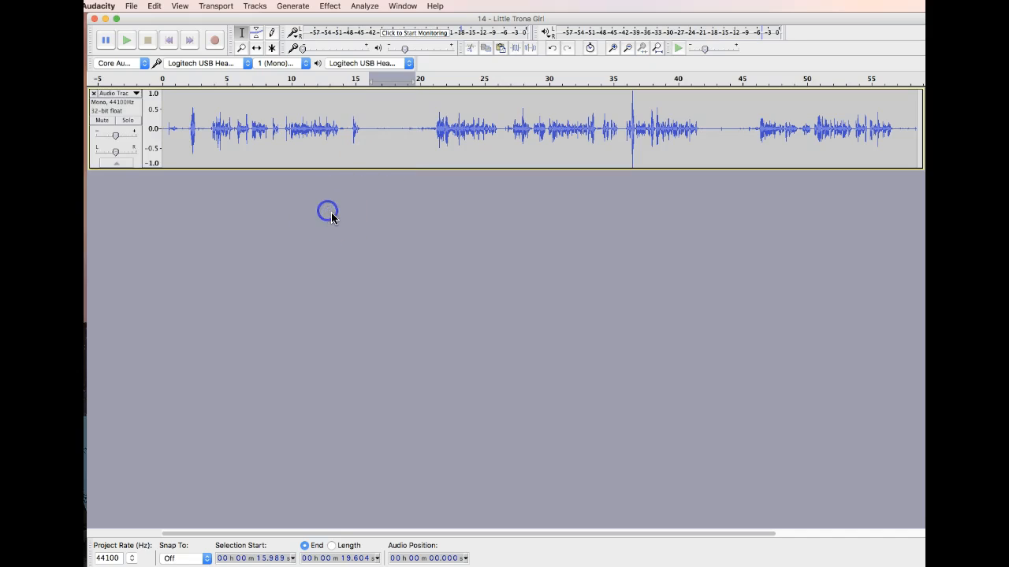
- Import the song "14 - Little Trona Girl" from the Ry Cooder folder inside Amazon MP3 in the Music library
{"action": "left_click", "coordinate": [131, 5]}
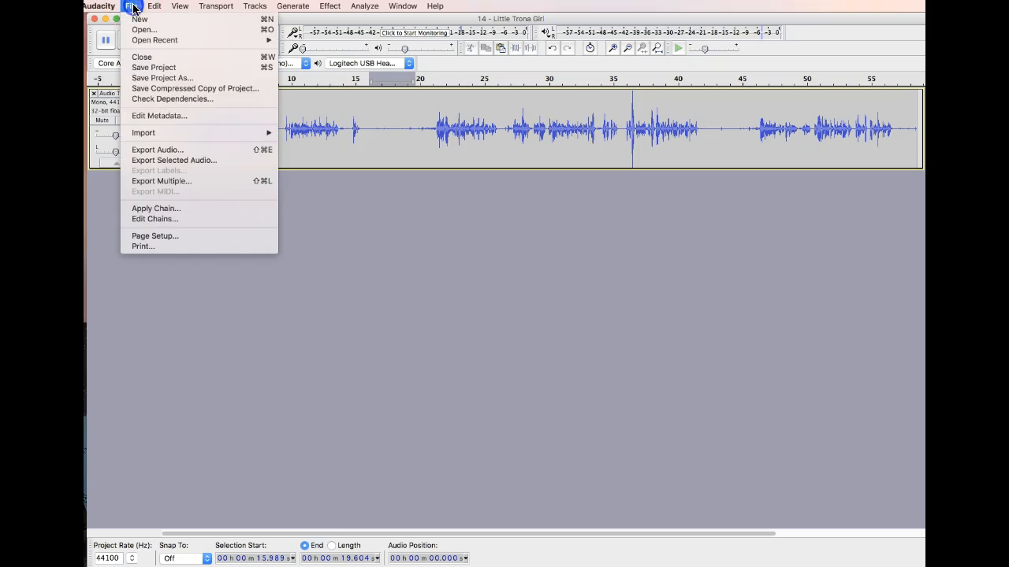
{"action": "mouse_move", "coordinate": [229, 134]}
{"action": "left_click", "coordinate": [299, 133]}
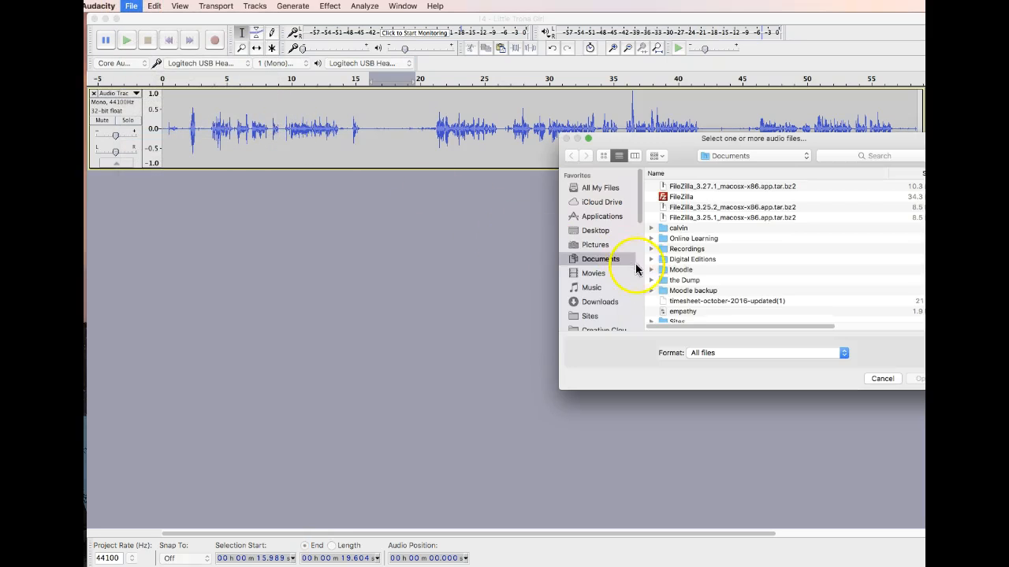
{"action": "left_click", "coordinate": [593, 286]}
{"action": "double_click", "coordinate": [683, 217]}
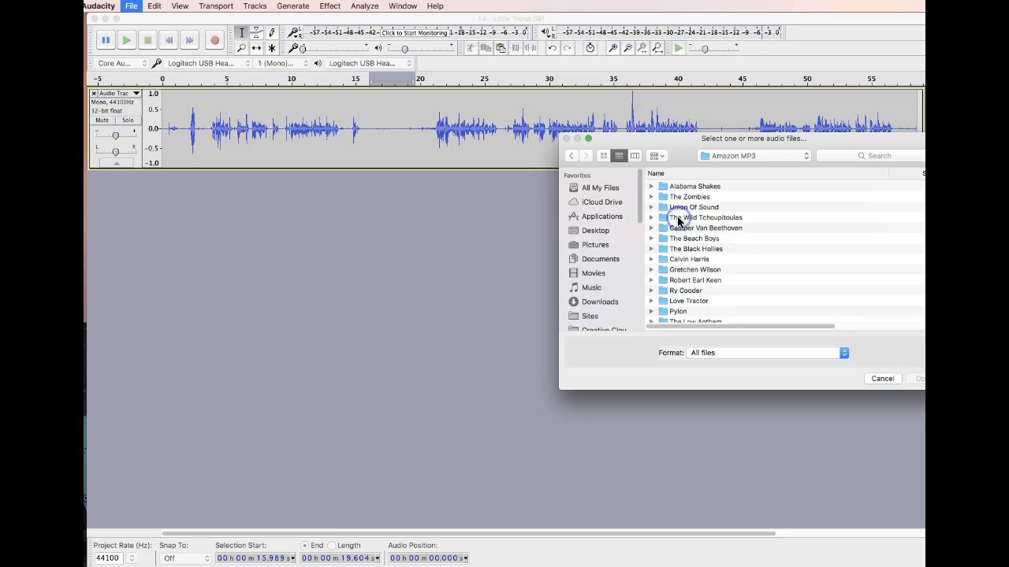
{"action": "double_click", "coordinate": [687, 290]}
{"action": "double_click", "coordinate": [681, 187]}
{"action": "double_click", "coordinate": [684, 189]}
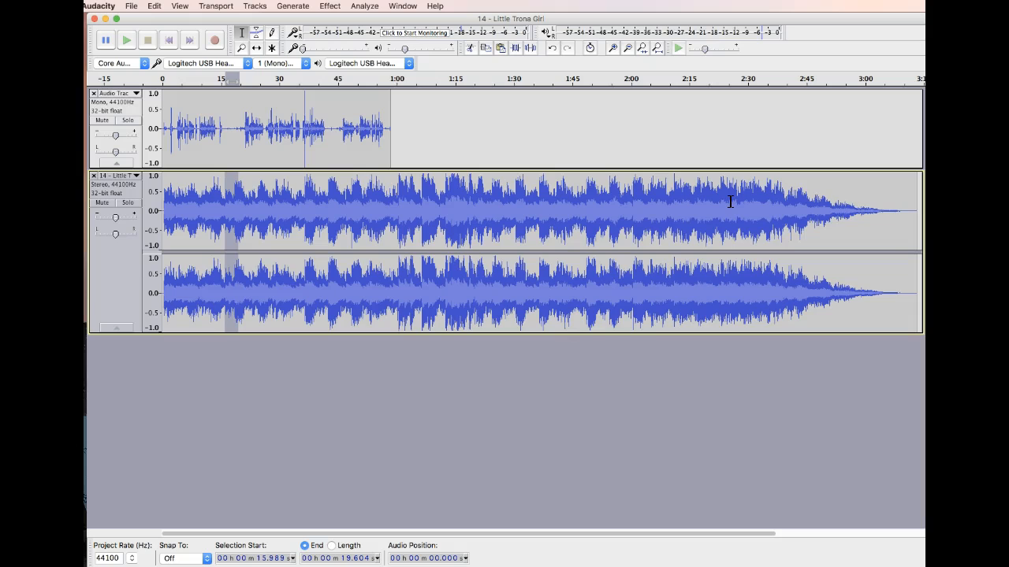
- Select the whole stereo music track and convert it to mono
{"action": "left_click_drag", "start_coordinate": [906, 223], "coordinate": [150, 225]}
{"action": "left_click", "coordinate": [256, 7]}
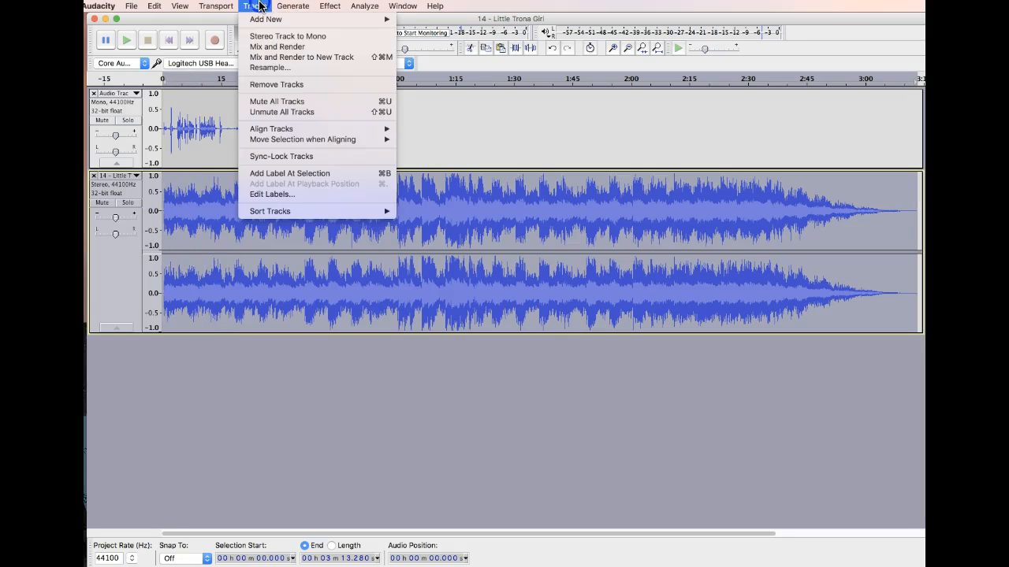
{"action": "left_click", "coordinate": [286, 36]}
- Move the music track above the commentary track
{"action": "left_click_drag", "start_coordinate": [241, 112], "coordinate": [327, 154]}
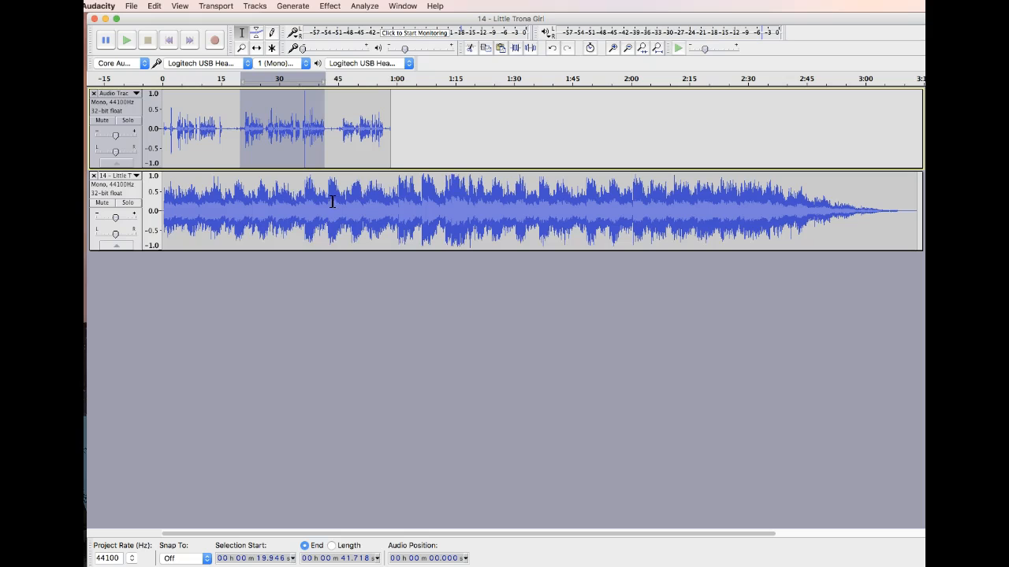
{"action": "left_click_drag", "start_coordinate": [101, 236], "coordinate": [103, 109]}
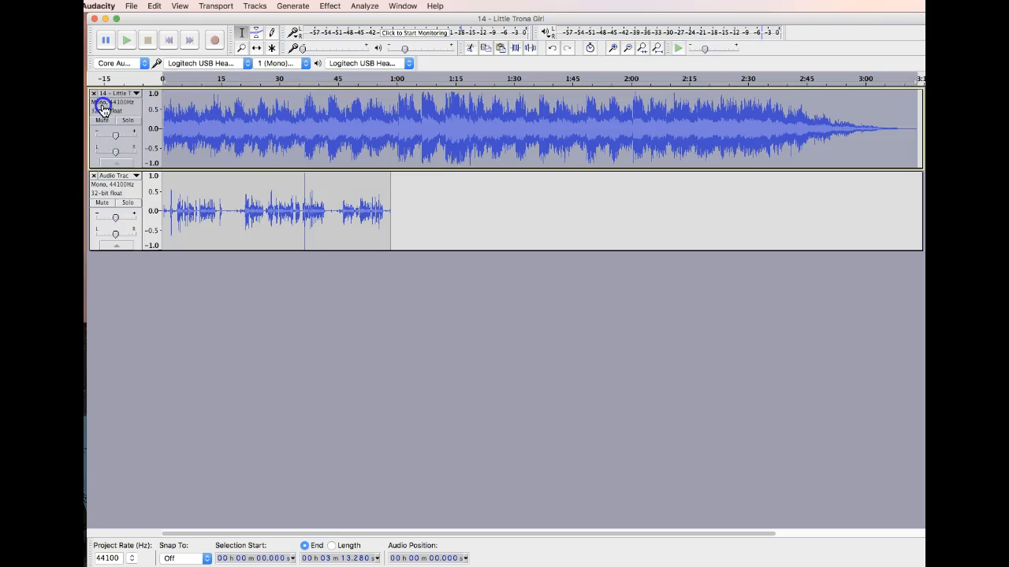
{"action": "left_click", "coordinate": [235, 142]}
- Apply Auto Duck to about the first minute of the music track, with a duck amount of about -24 dB
{"action": "left_click_drag", "start_coordinate": [166, 130], "coordinate": [399, 148]}
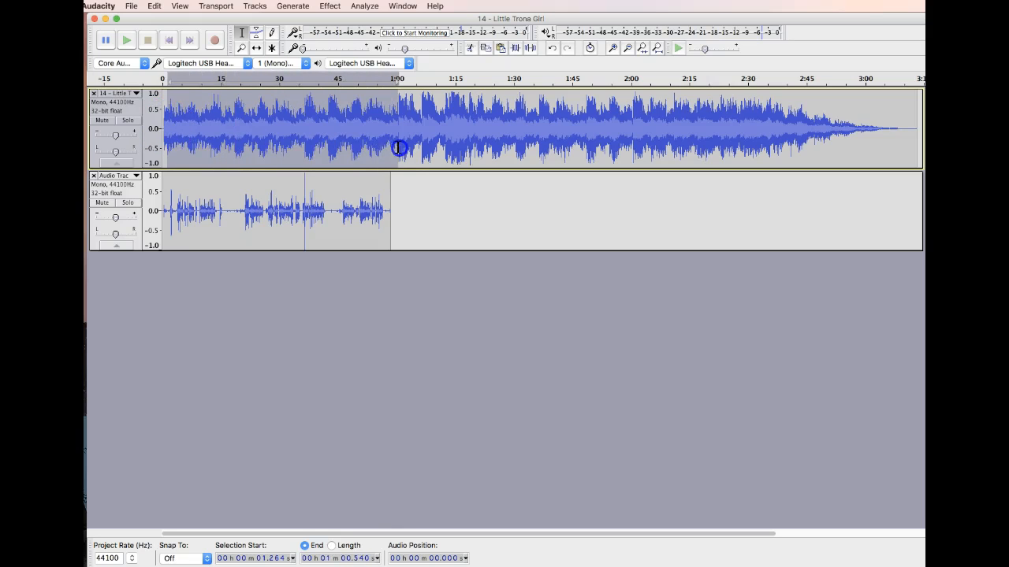
{"action": "left_click", "coordinate": [333, 6]}
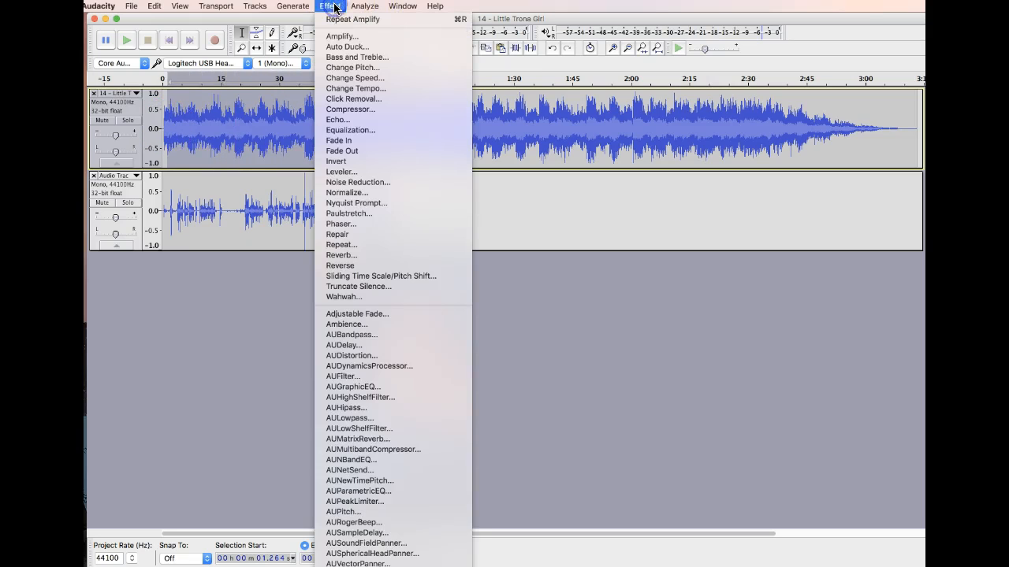
{"action": "left_click", "coordinate": [350, 46]}
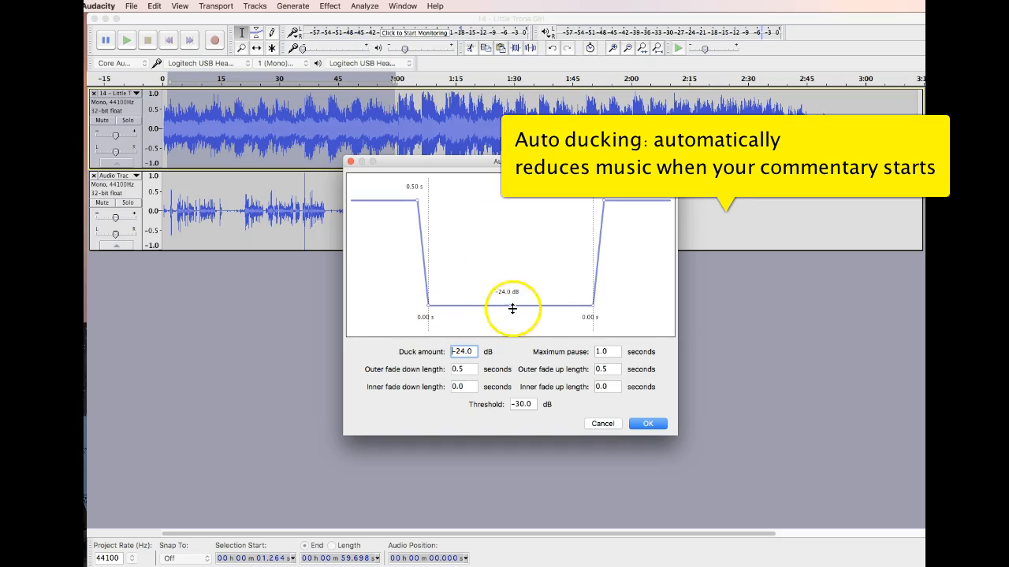
{"action": "mouse_move", "coordinate": [512, 307]}
{"action": "left_mouse_down"}
{"action": "mouse_move", "coordinate": [513, 317]}
{"action": "mouse_move", "coordinate": [511, 307]}
{"action": "left_mouse_up"}
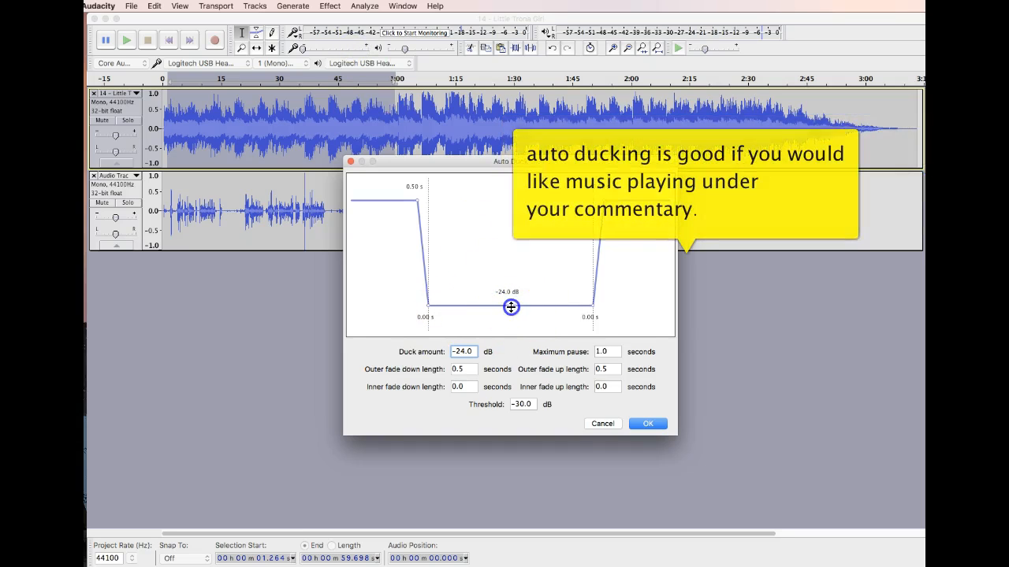
{"action": "left_click_drag", "start_coordinate": [513, 304], "coordinate": [515, 313]}
{"action": "left_click", "coordinate": [639, 424]}
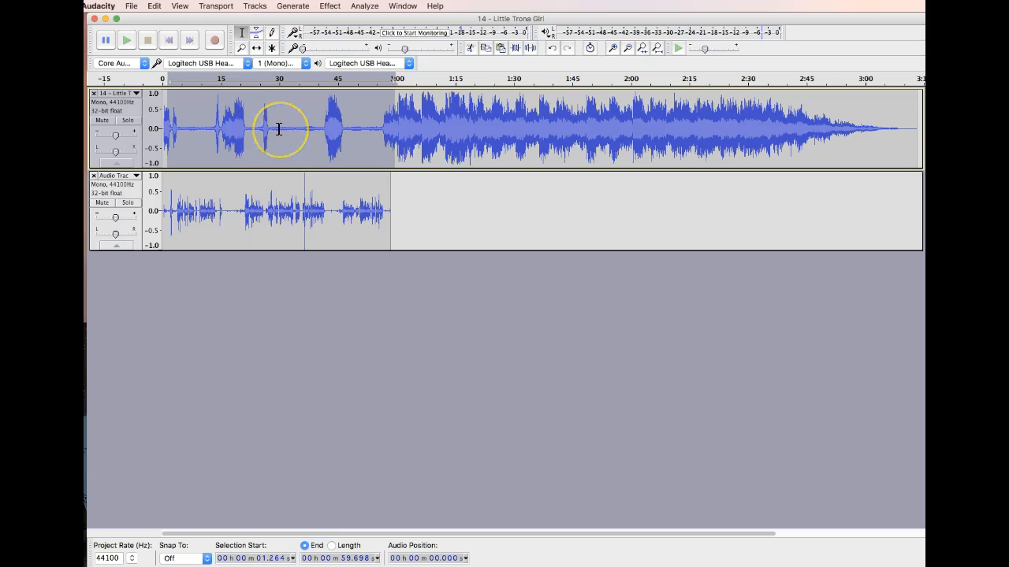
- Amplify the short music peak from about 25.6 to 27.5 s by -17.6 dB, and undo this together with the ducking
{"action": "left_click_drag", "start_coordinate": [262, 130], "coordinate": [269, 129]}
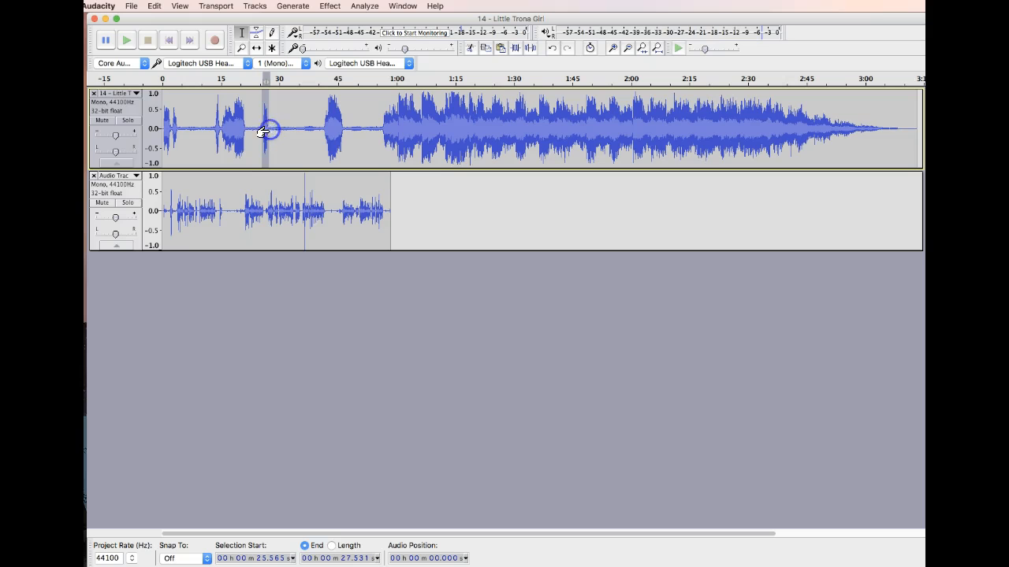
{"action": "left_click", "coordinate": [329, 7]}
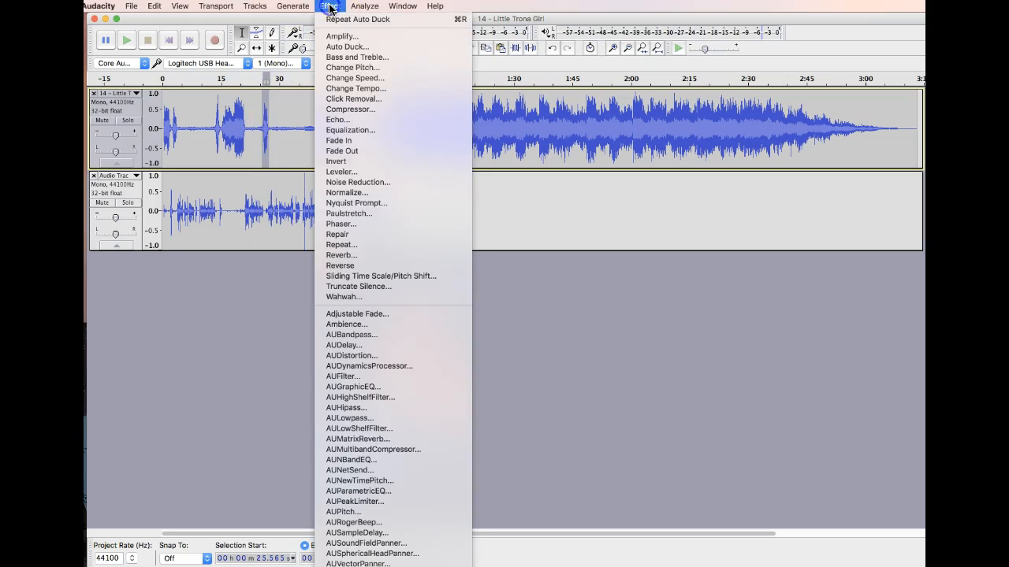
{"action": "left_click", "coordinate": [331, 37]}
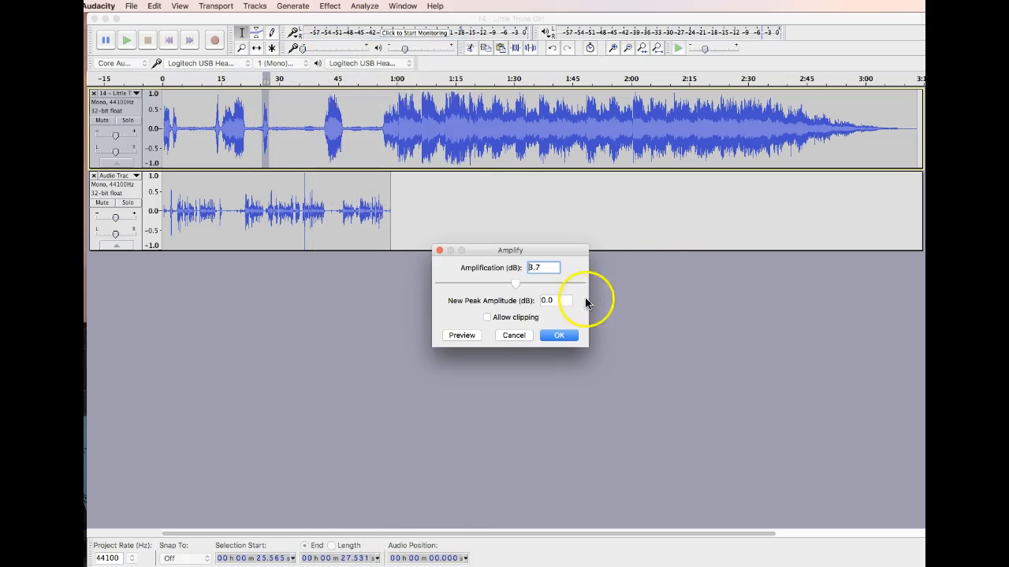
{"action": "left_click_drag", "start_coordinate": [515, 282], "coordinate": [479, 288]}
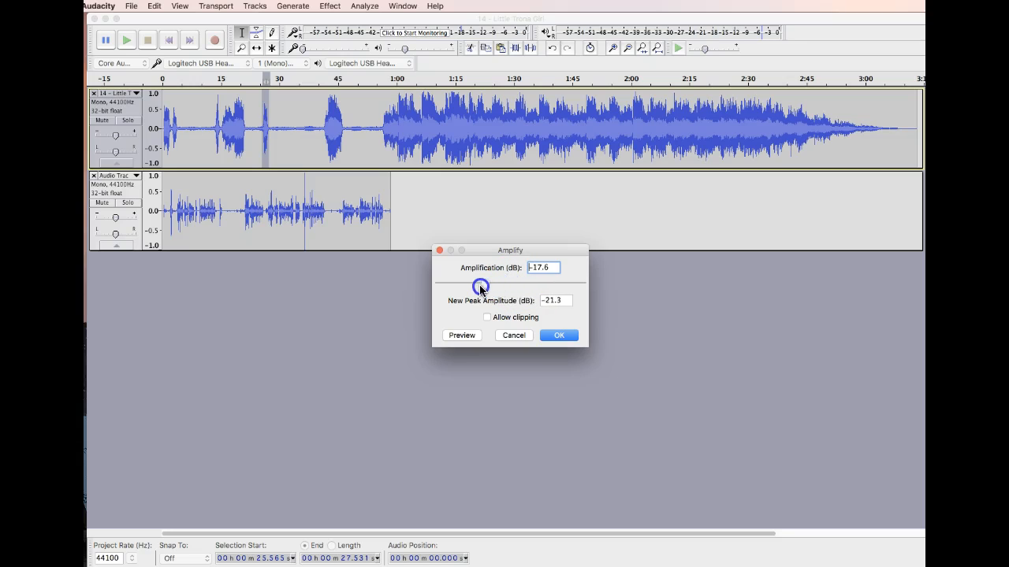
{"action": "left_click", "coordinate": [561, 335]}
{"action": "left_click", "coordinate": [582, 340]}
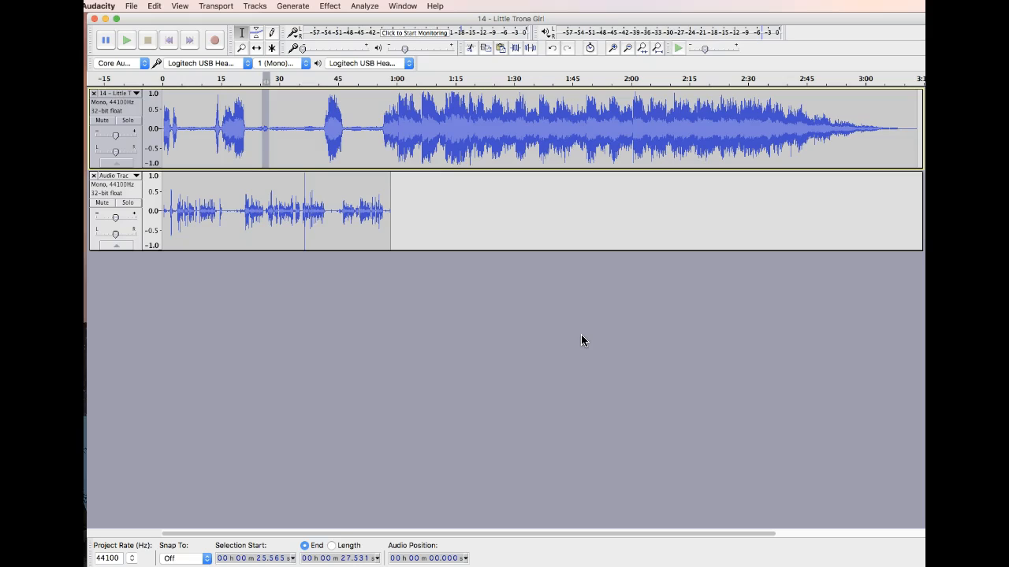
{"action": "key", "text": "super+z"}
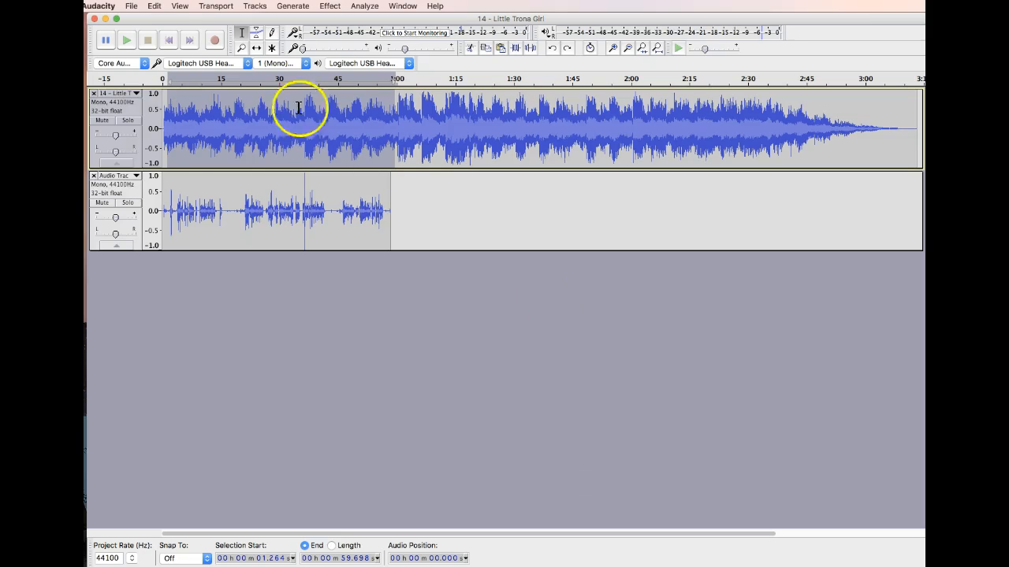
- Copy the first commentary segment, about 1.7 to 16.4 s, and insert it into the music track at about 9.6 s
{"action": "left_click_drag", "start_coordinate": [225, 211], "coordinate": [169, 211]}
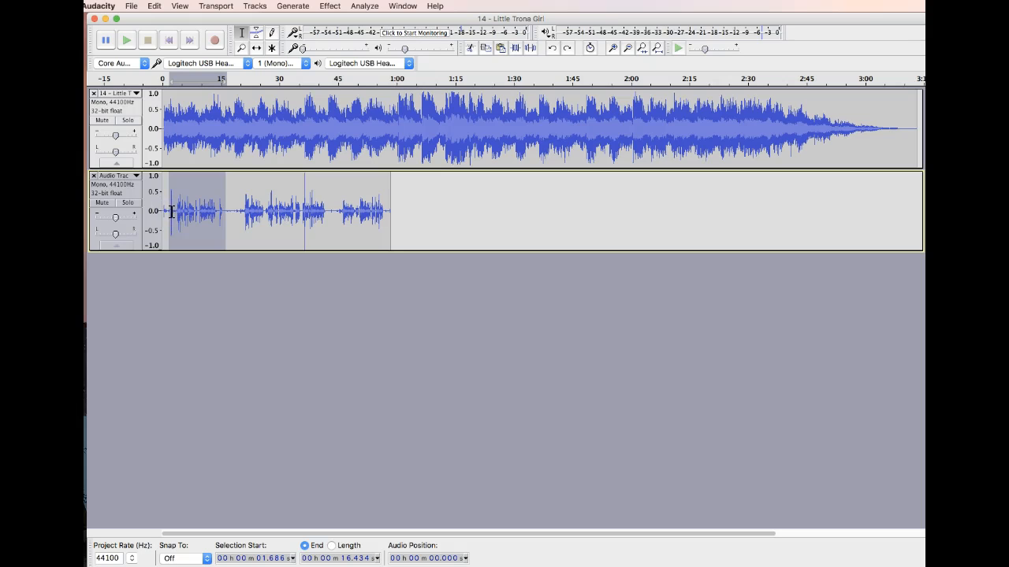
{"action": "left_click", "coordinate": [214, 143]}
{"action": "left_click", "coordinate": [199, 130]}
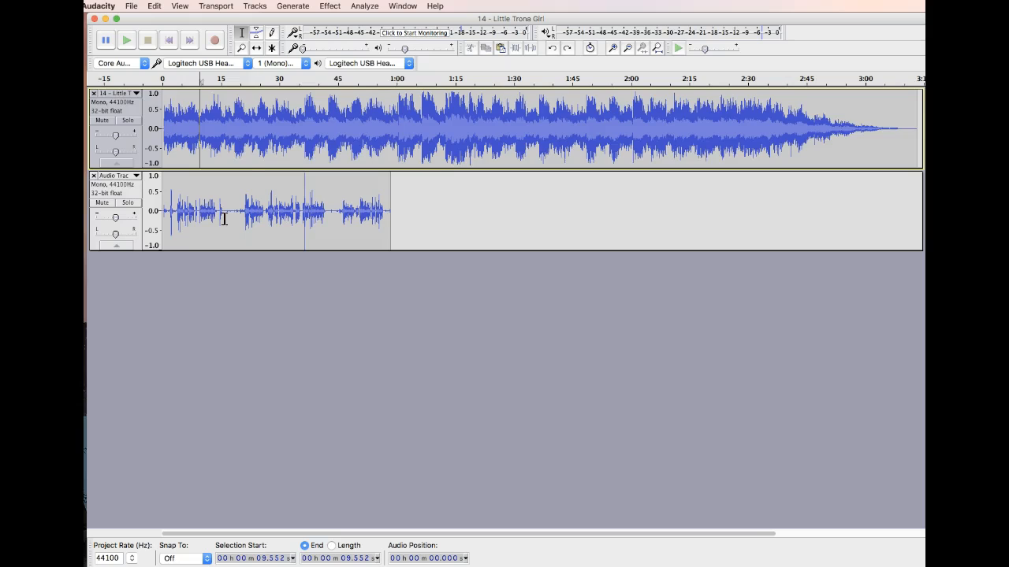
{"action": "key", "text": "cmd+v"}
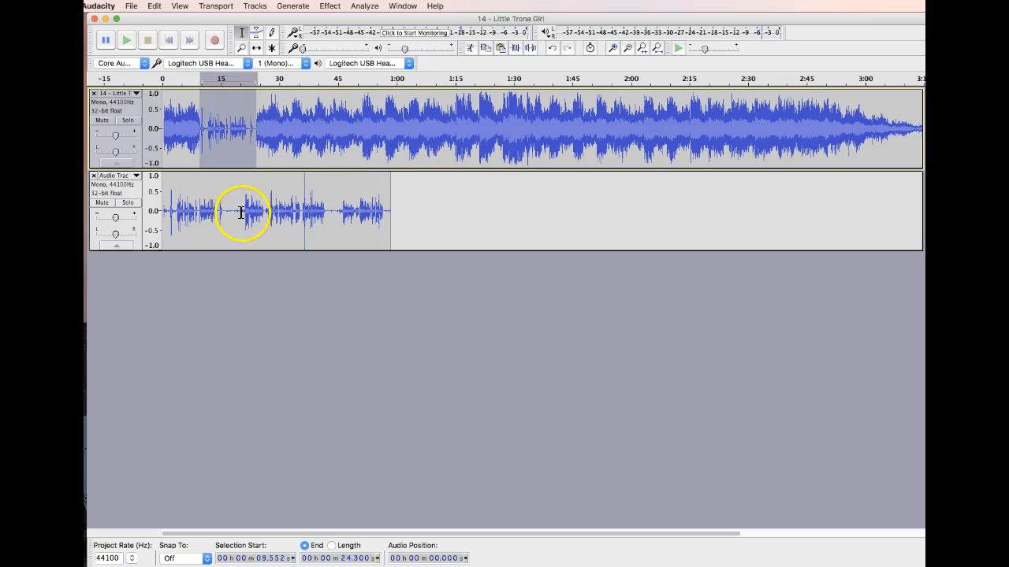
- Copy the second commentary segment with its surrounding silence and insert it into the music track at about 42.6 s
{"action": "left_click_drag", "start_coordinate": [237, 212], "coordinate": [329, 215]}
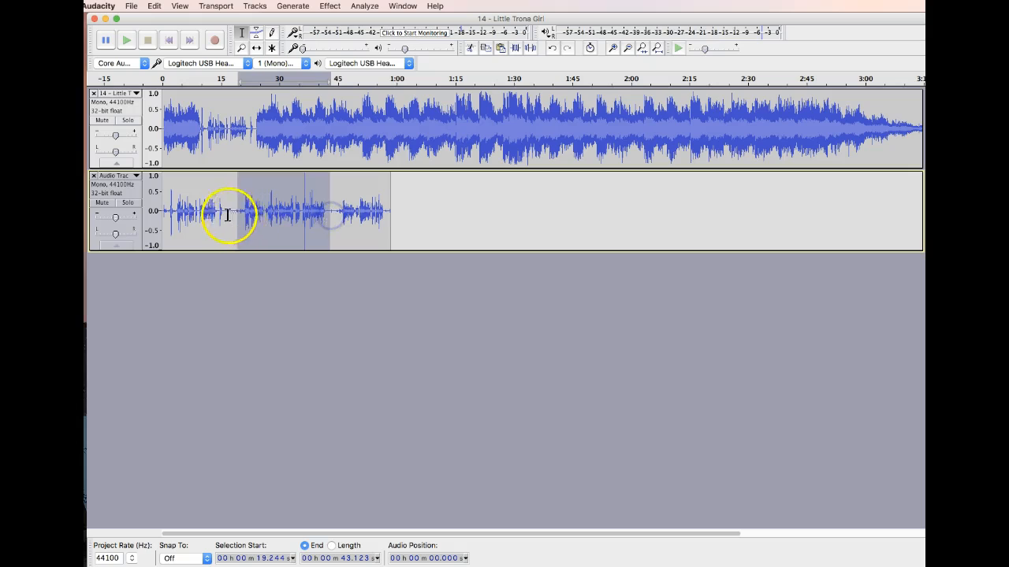
{"action": "left_click_drag", "start_coordinate": [237, 213], "coordinate": [330, 213]}
{"action": "left_click", "coordinate": [328, 128]}
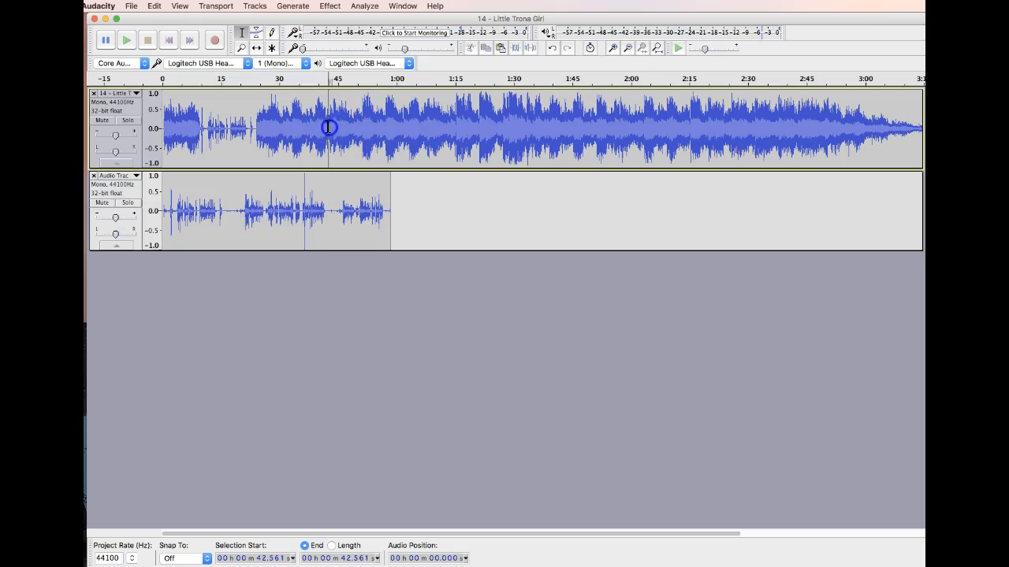
{"action": "key", "text": "ctrl+v"}
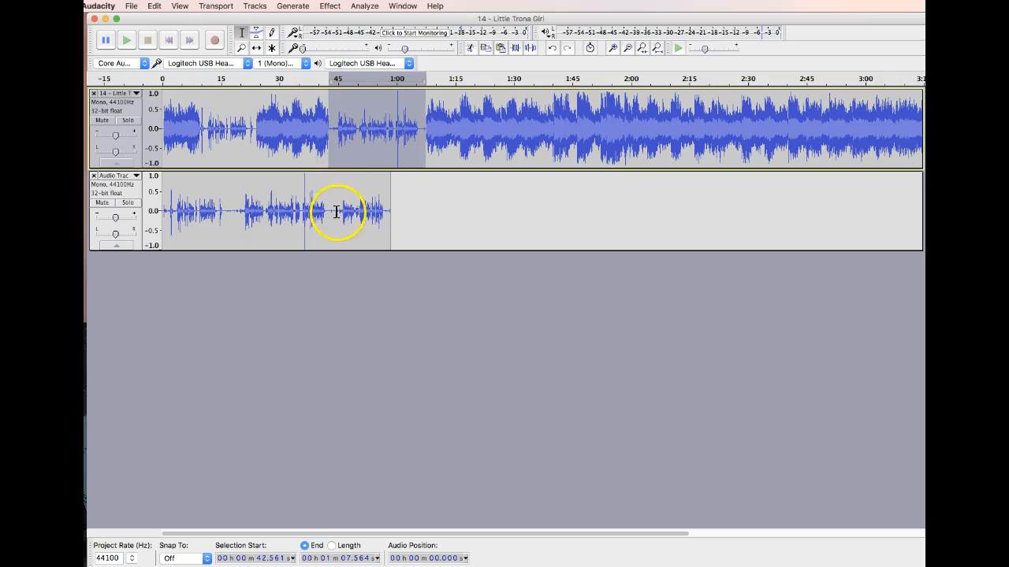
- Copy the last commentary segment, from about 44.1 s to its end, and insert it into the music track at about 1:22
{"action": "left_click_drag", "start_coordinate": [334, 213], "coordinate": [391, 213]}
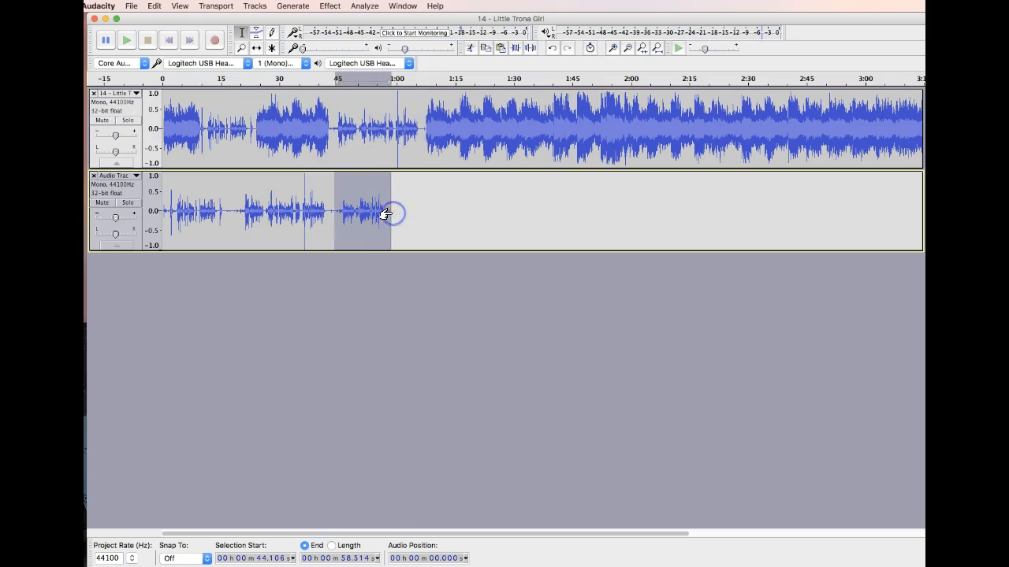
{"action": "left_click", "coordinate": [482, 126]}
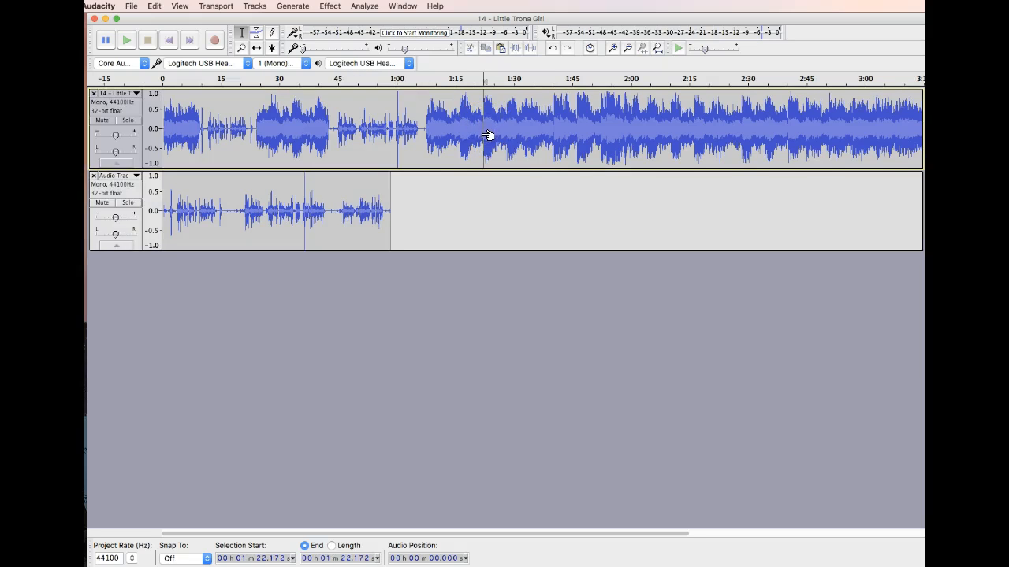
{"action": "key", "text": "cmd+v"}
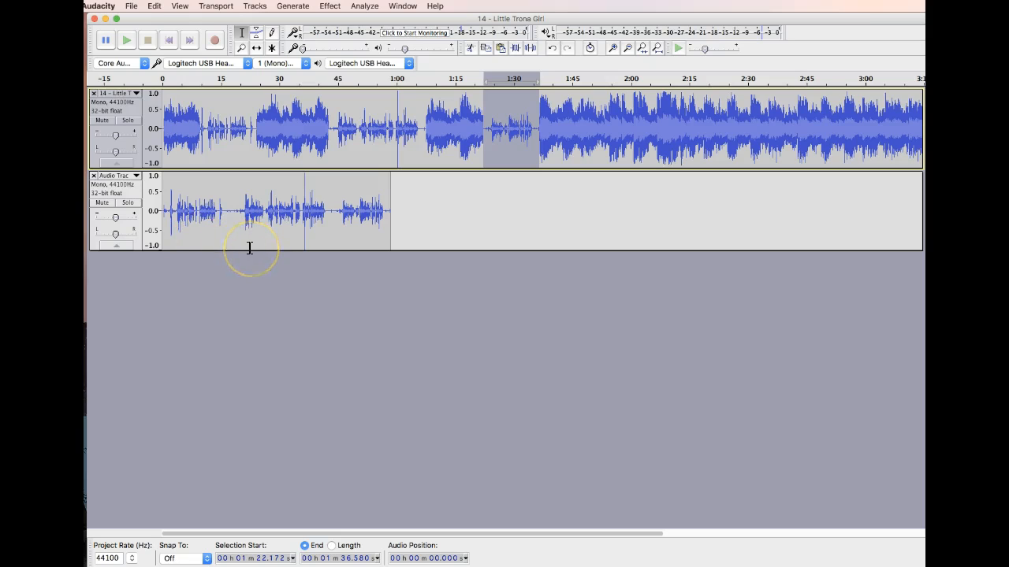
- Mute the music track and export the commentary alone to the Desktop as an MP3 file named VO
{"action": "left_click", "coordinate": [101, 120]}
{"action": "left_click", "coordinate": [131, 6]}
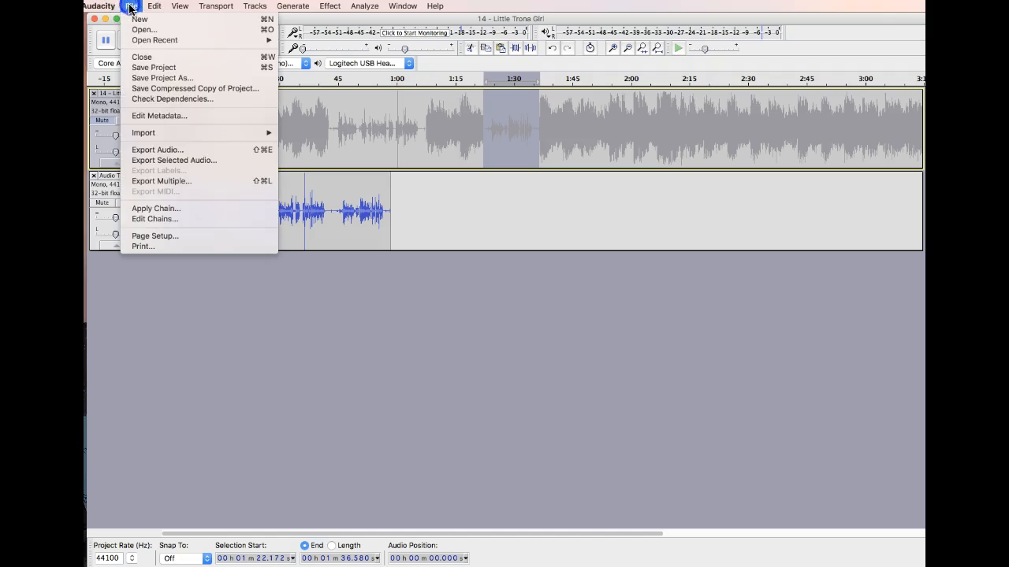
{"action": "left_click", "coordinate": [181, 151]}
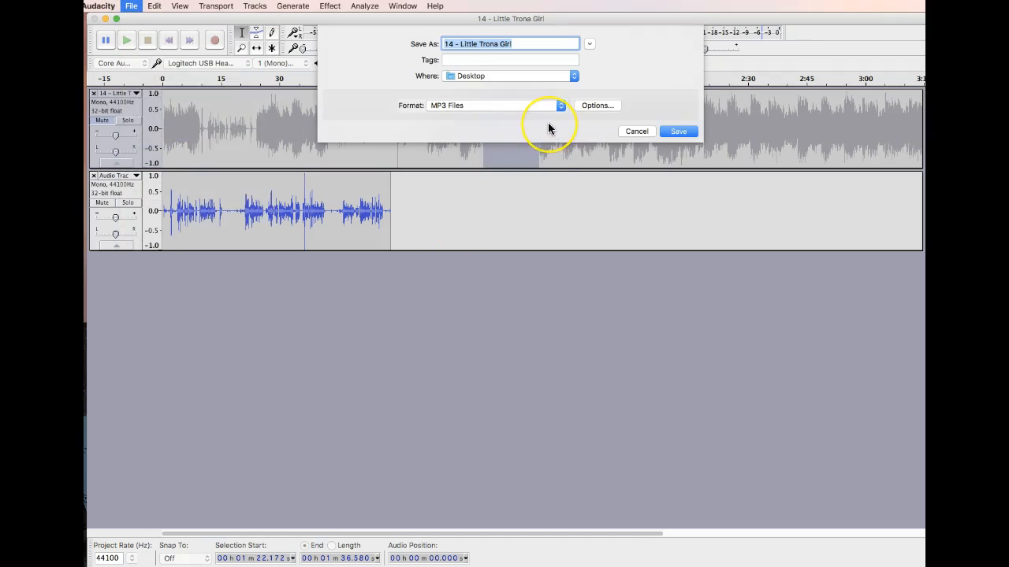
{"action": "type", "text": "VO"}
{"action": "left_click", "coordinate": [676, 131]}
{"action": "left_click", "coordinate": [752, 376]}
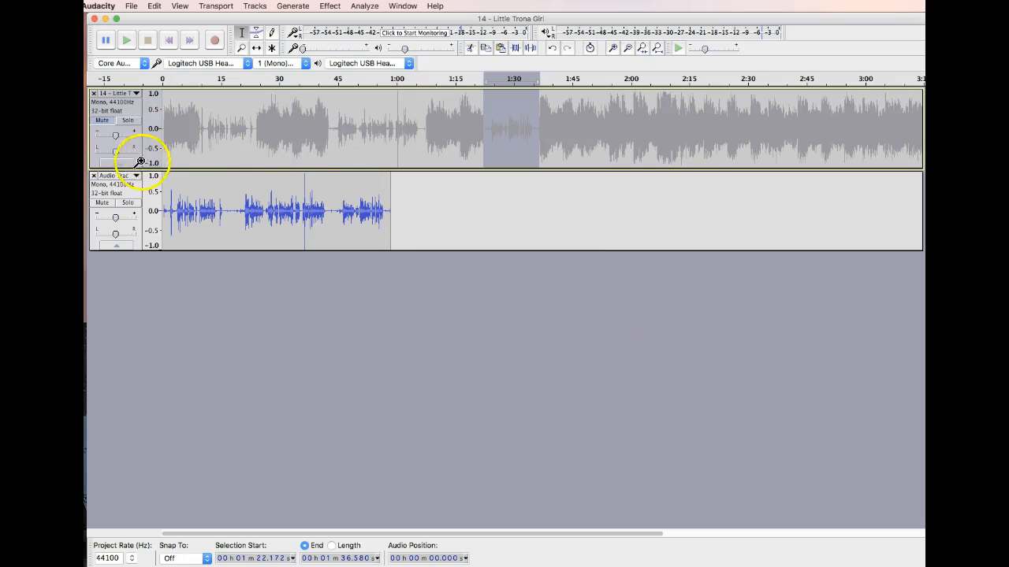
- Remove the separate commentary track and unmute the combined music track
{"action": "left_click", "coordinate": [94, 176]}
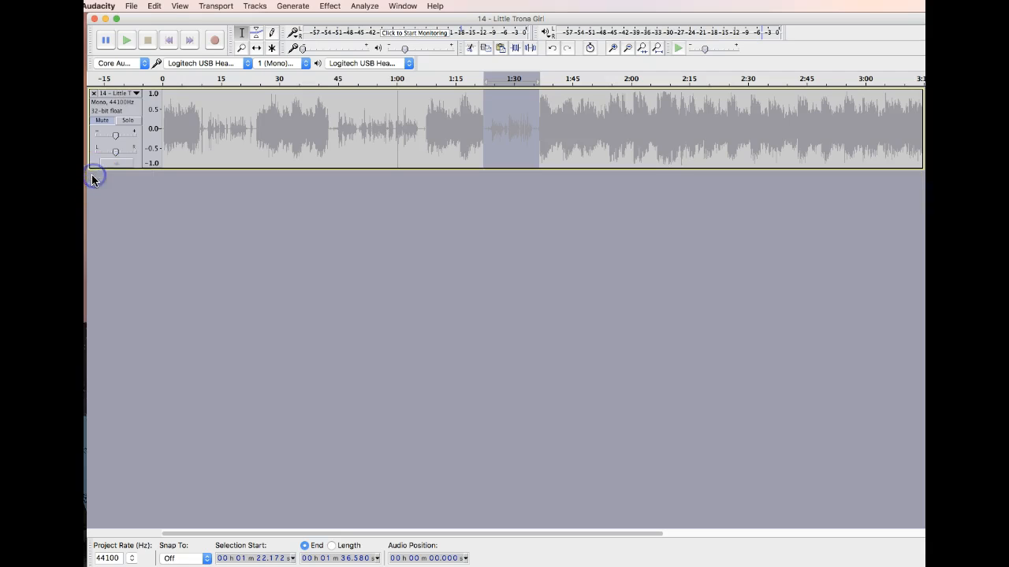
{"action": "left_click", "coordinate": [94, 94]}
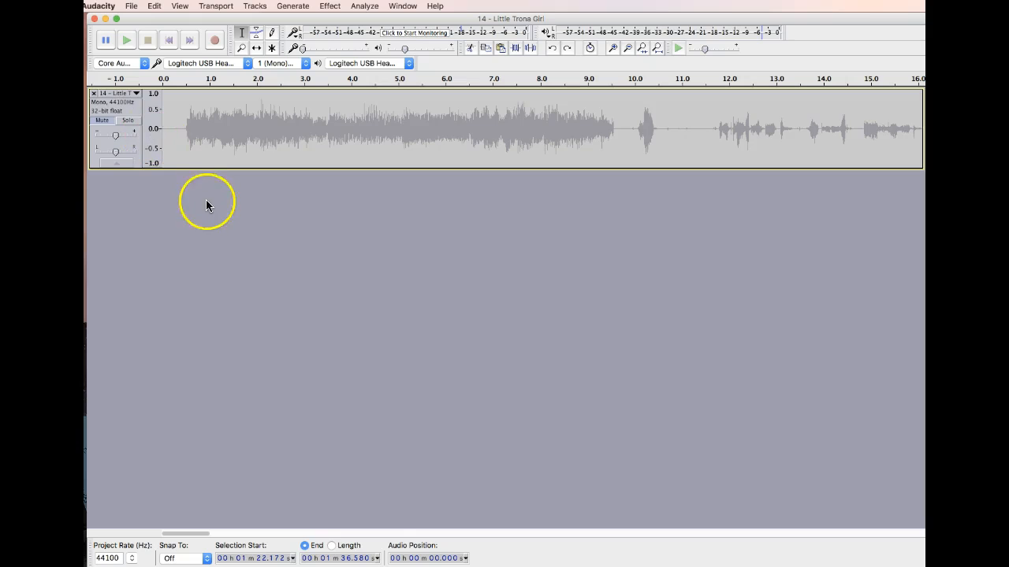
{"action": "left_click", "coordinate": [101, 120]}
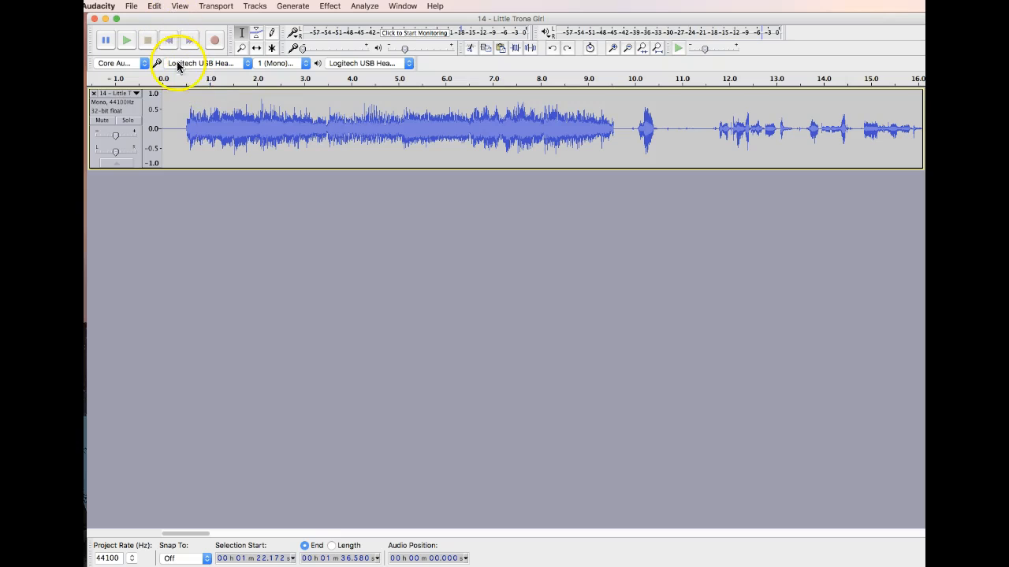
- Delete the silent gap before the second commentary segment, from about 43.0 s to 44.4 s in the combined track
{"action": "left_click", "coordinate": [172, 122]}
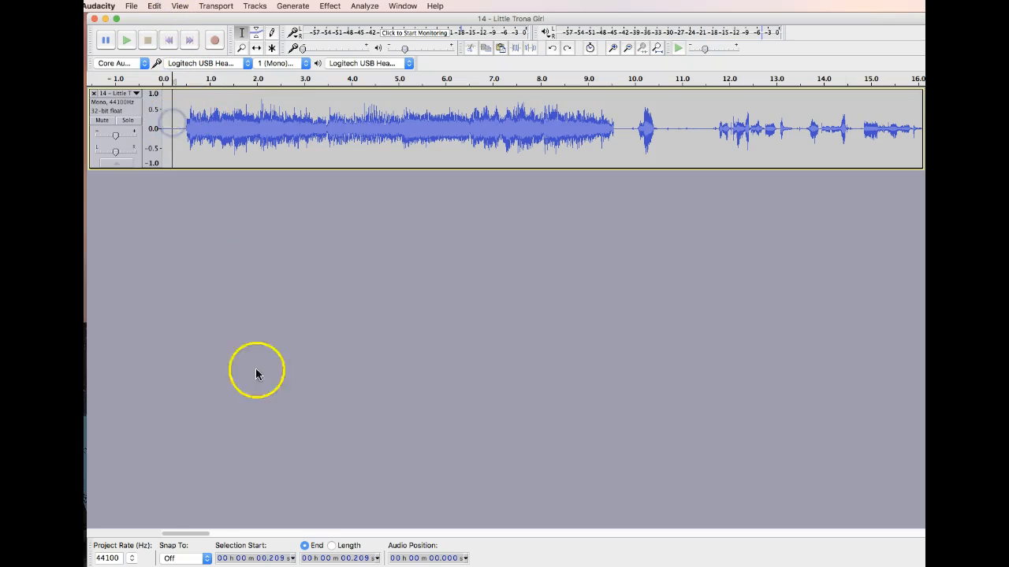
{"action": "left_click_drag", "start_coordinate": [195, 535], "coordinate": [139, 540]}
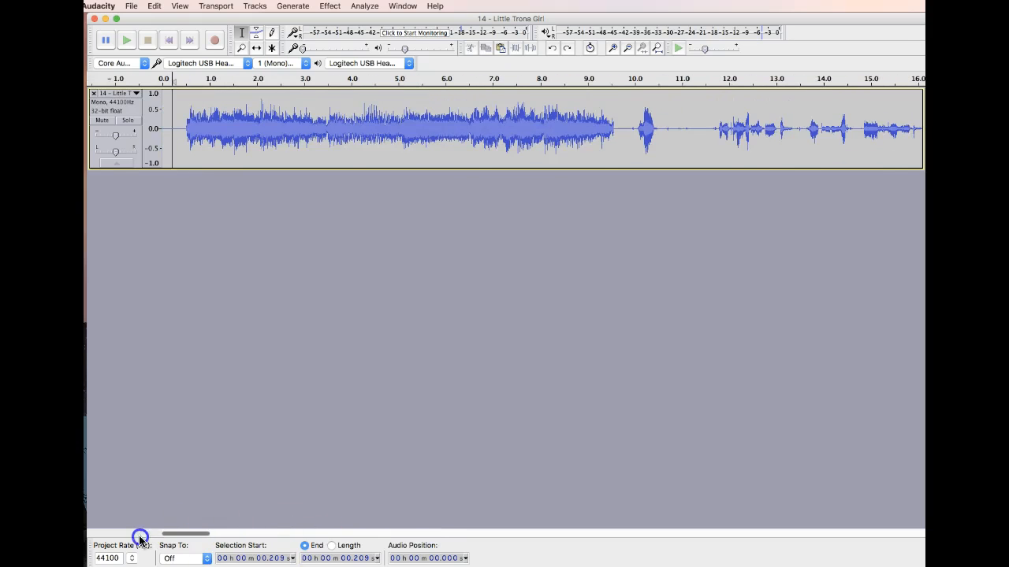
{"action": "left_click", "coordinate": [179, 6]}
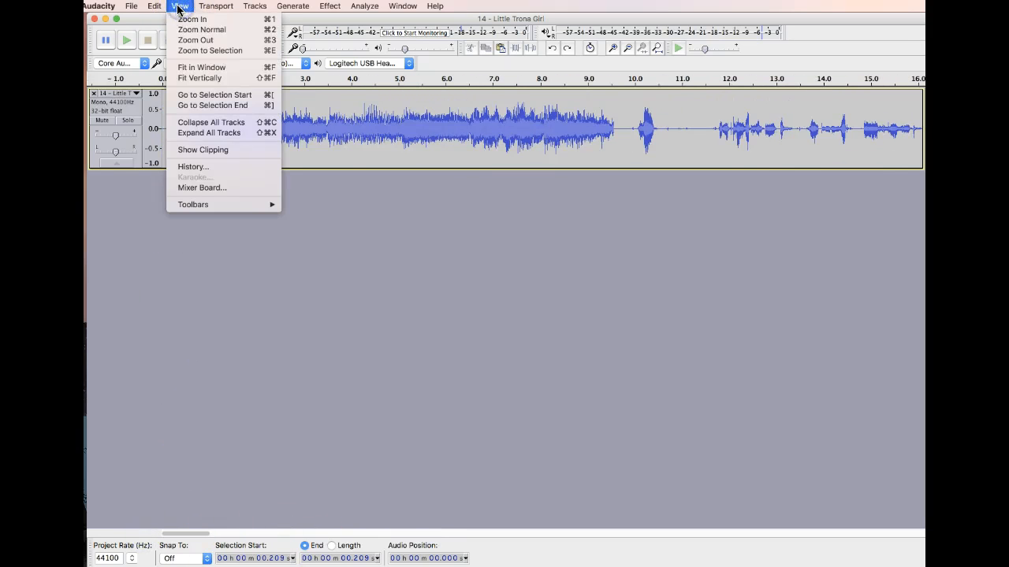
{"action": "left_click", "coordinate": [201, 68]}
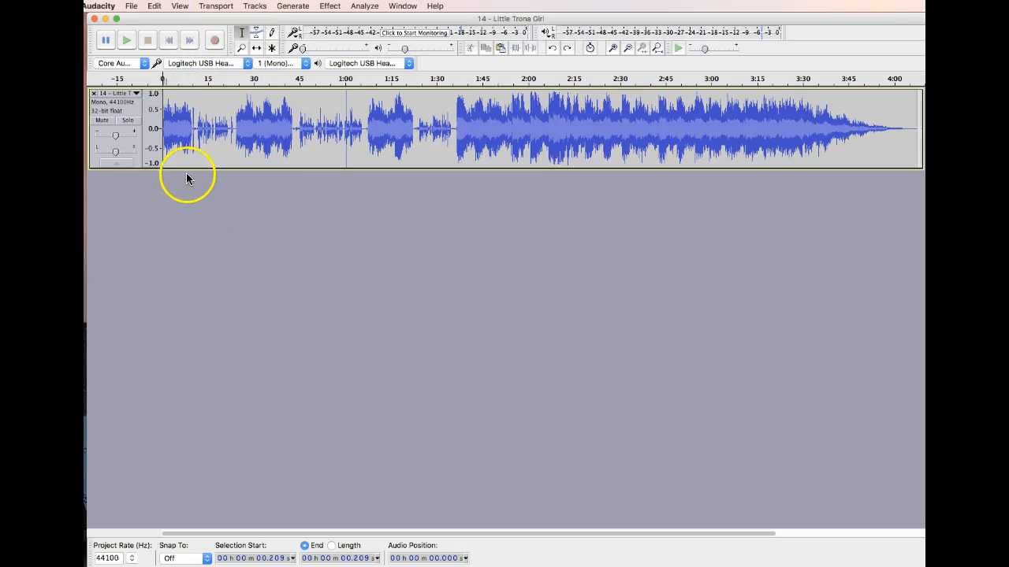
{"action": "left_click", "coordinate": [297, 130]}
{"action": "left_click_drag", "start_coordinate": [297, 130], "coordinate": [293, 130]}
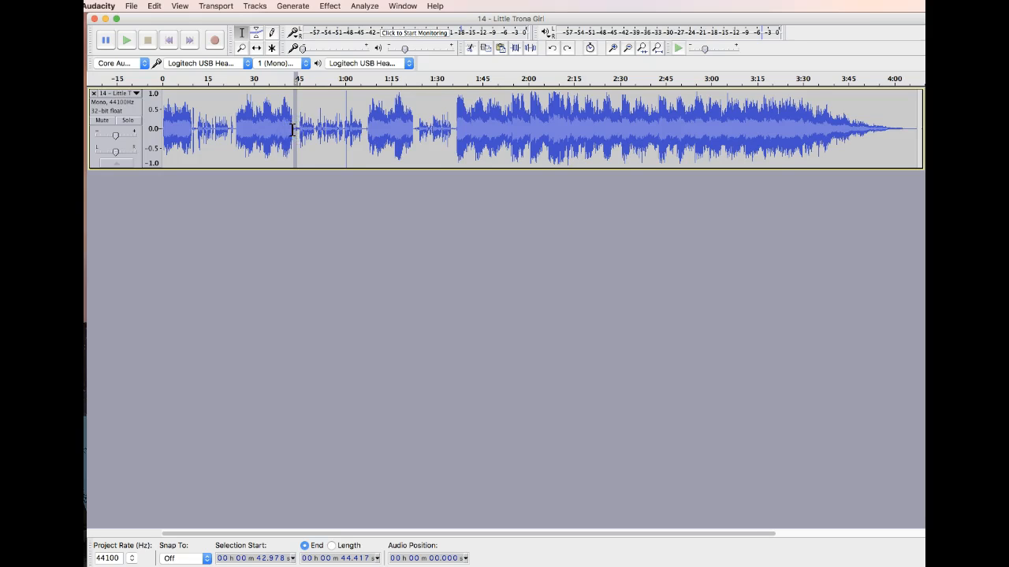
{"action": "key", "text": "Delete"}
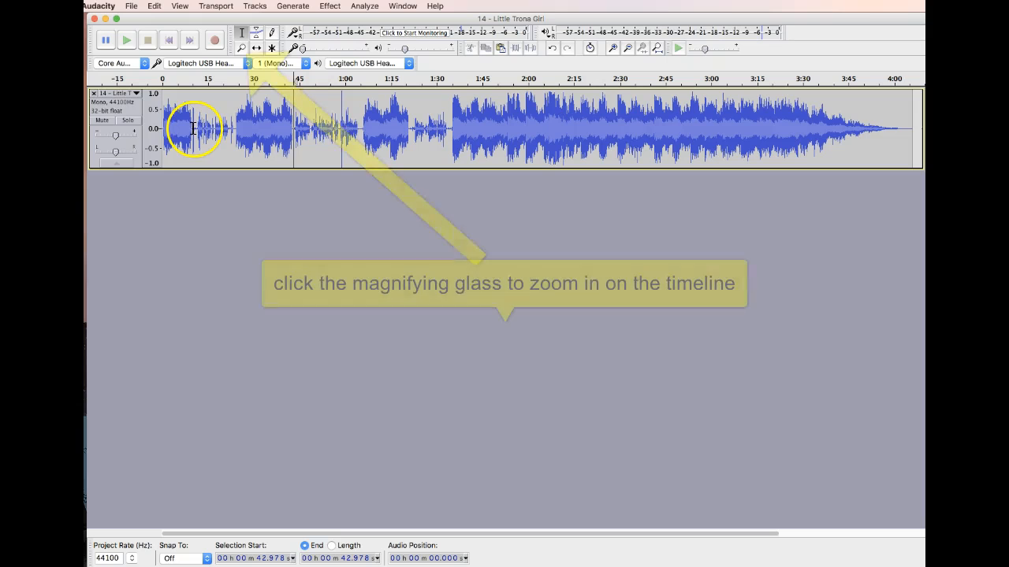
- Apply a Fade Out to the end of the first music stretch, from about 7.7 s to 10.6 s
{"action": "left_click_drag", "start_coordinate": [194, 129], "coordinate": [185, 129]}
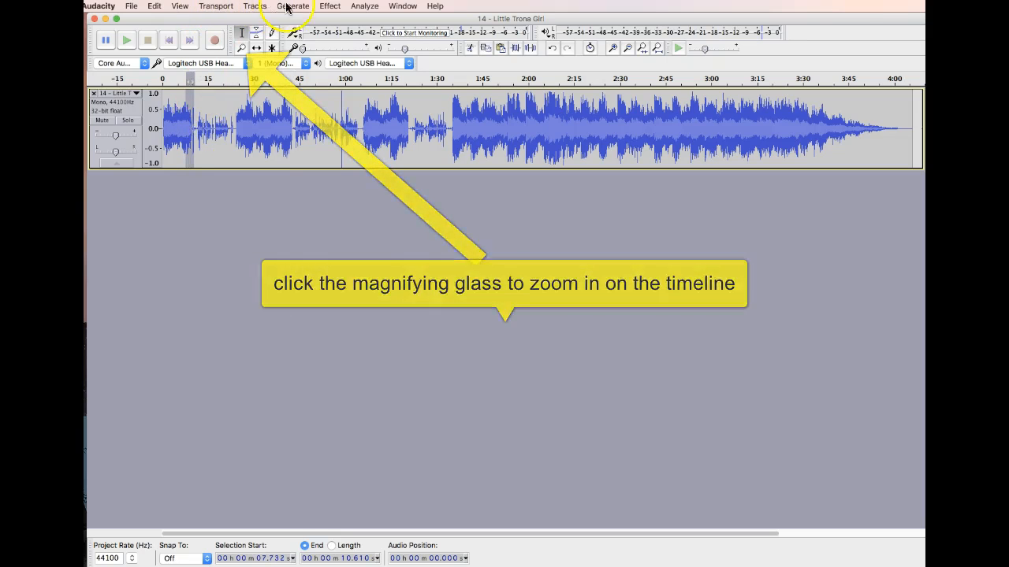
{"action": "left_click", "coordinate": [361, 7]}
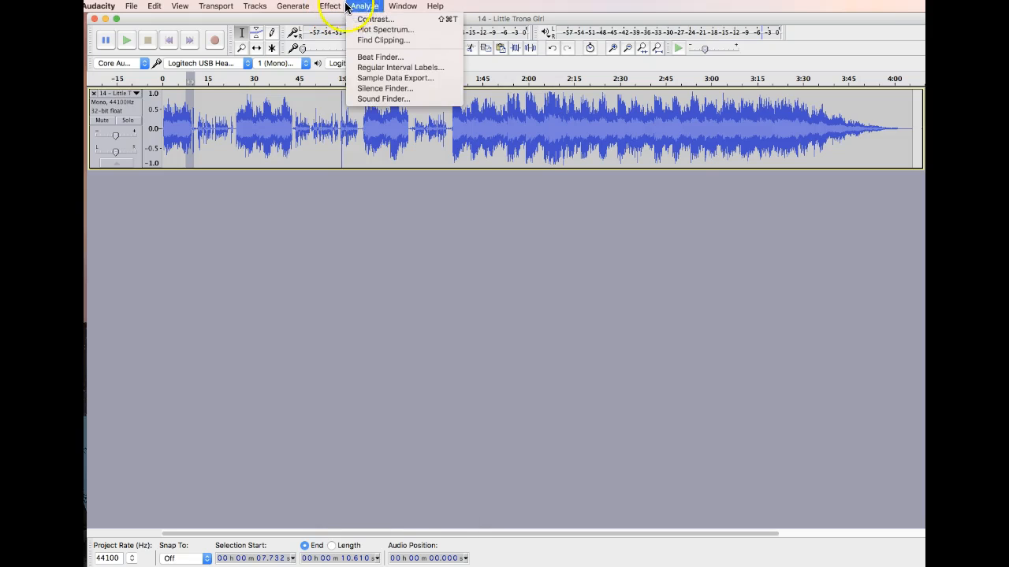
{"action": "mouse_move", "coordinate": [334, 6]}
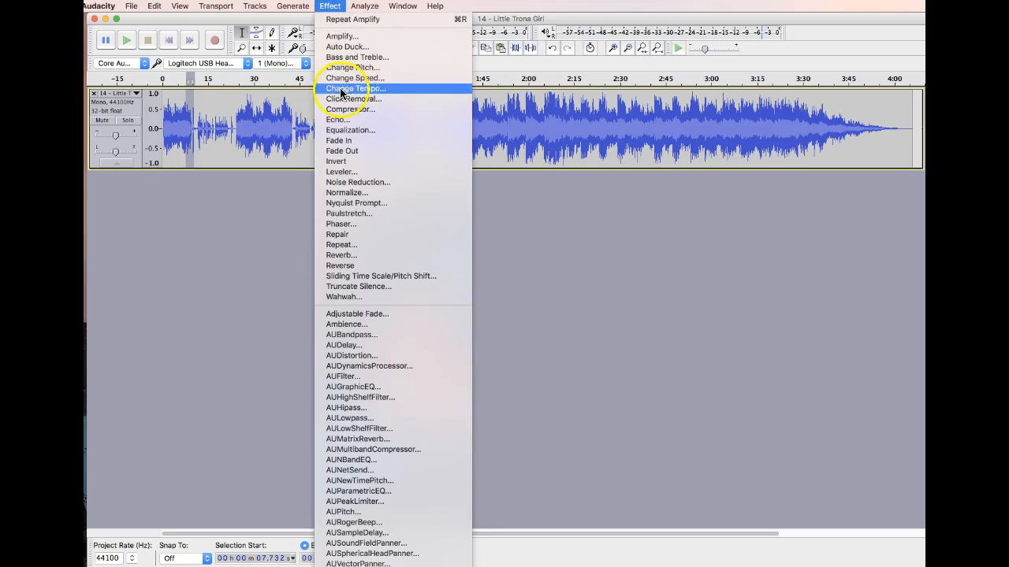
{"action": "left_click", "coordinate": [352, 148]}
- Apply a Fade In to the start of the second music stretch, from about 23.7 s to 27.3 s
{"action": "left_click_drag", "start_coordinate": [234, 129], "coordinate": [245, 130]}
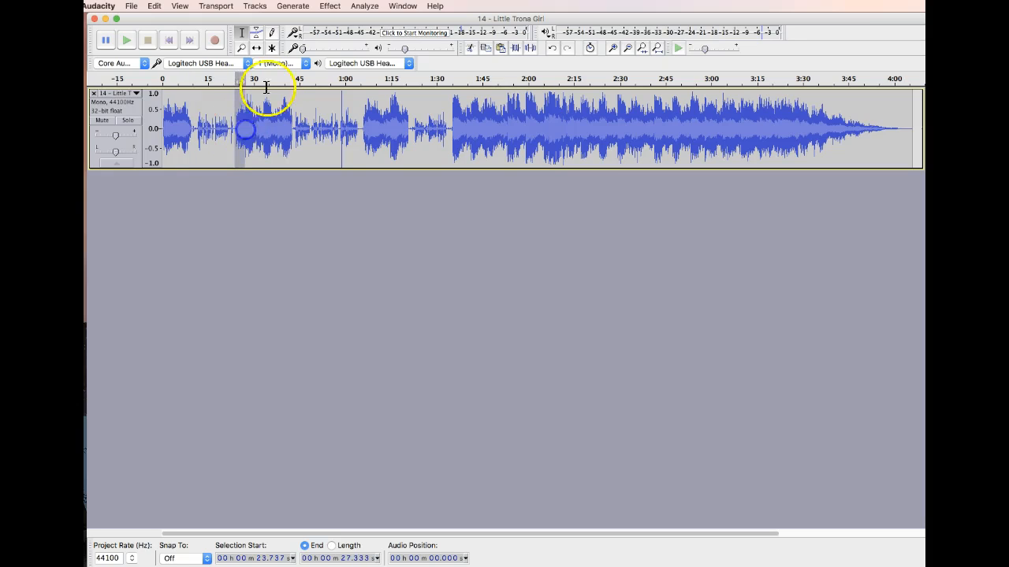
{"action": "left_click", "coordinate": [331, 6]}
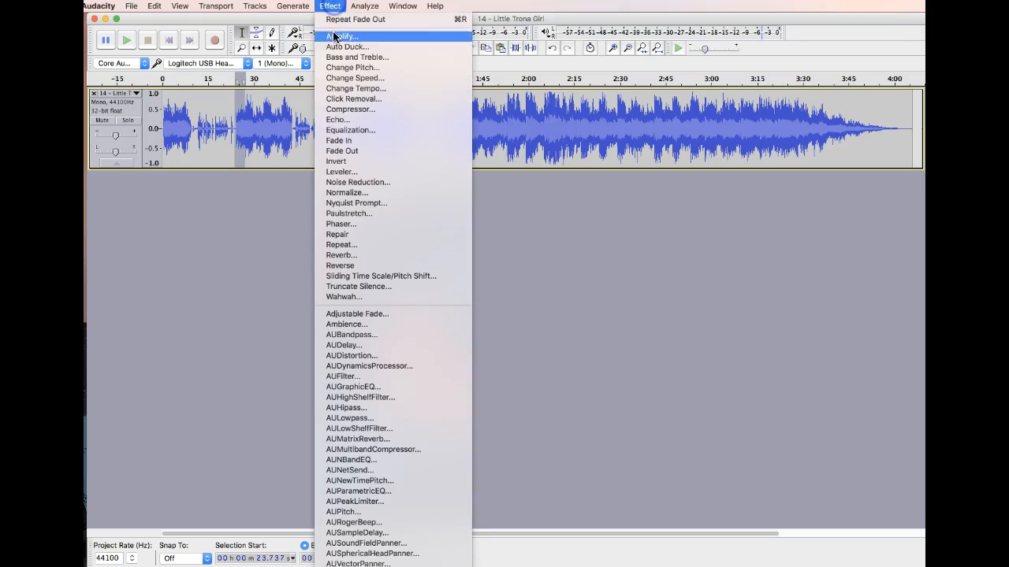
{"action": "left_click", "coordinate": [347, 141]}
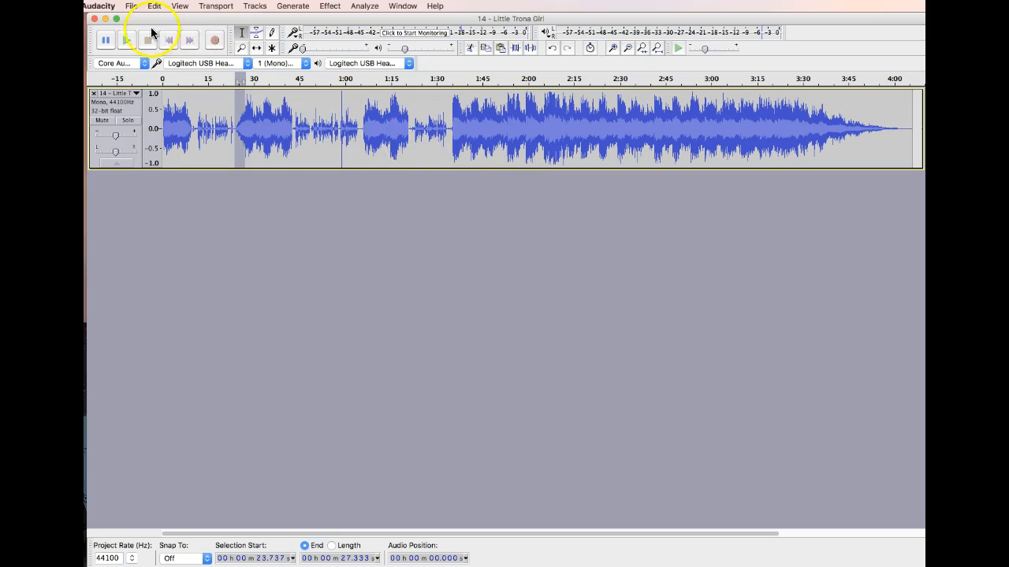
- Export the combined track as an MP3 file named 14 - Little Trona Girl, accepting the existing metadata
{"action": "left_click", "coordinate": [130, 6]}
{"action": "left_click", "coordinate": [214, 149]}
{"action": "left_click", "coordinate": [476, 107]}
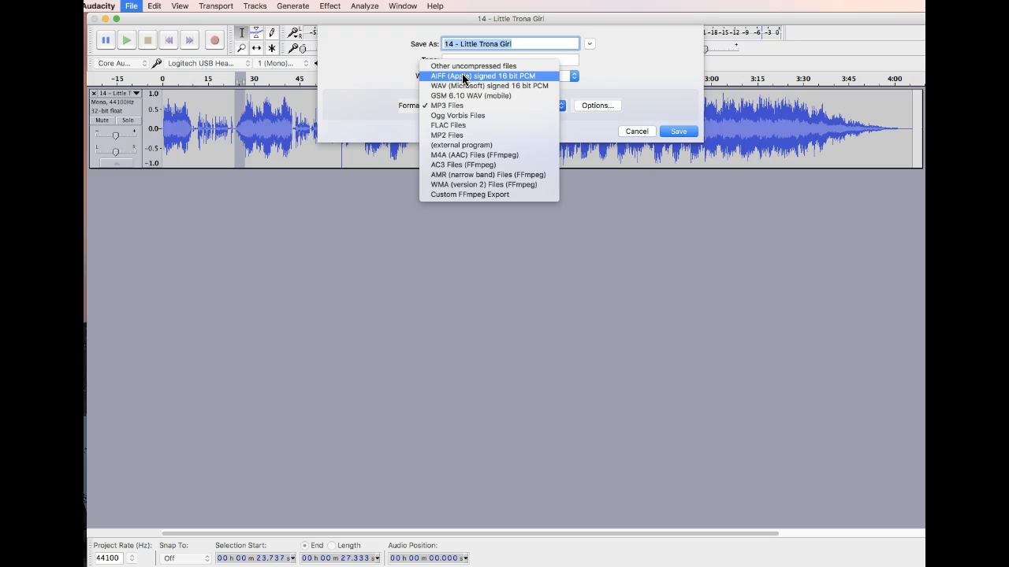
{"action": "left_click", "coordinate": [464, 115]}
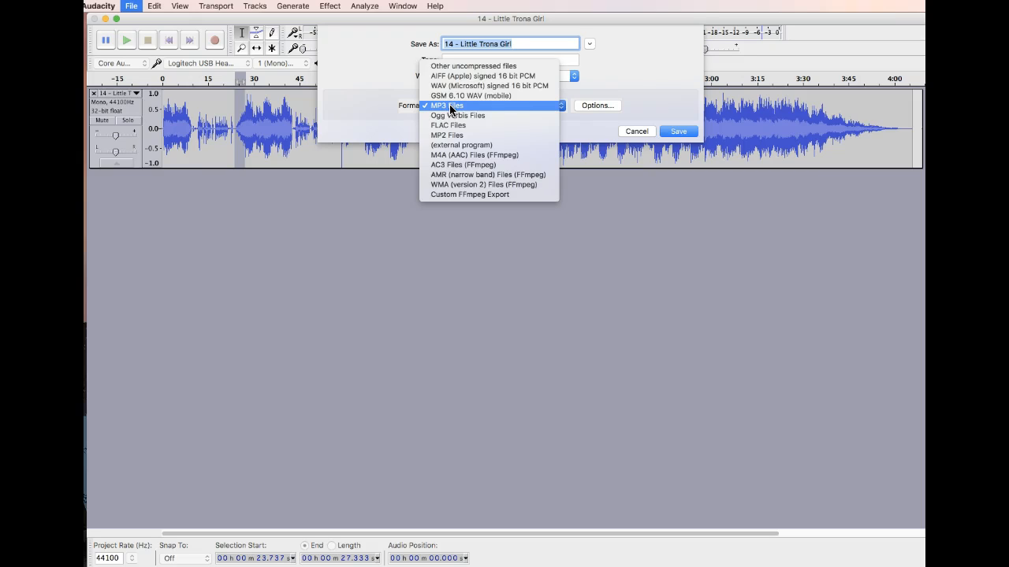
{"action": "left_click", "coordinate": [451, 108]}
{"action": "left_click", "coordinate": [675, 130]}
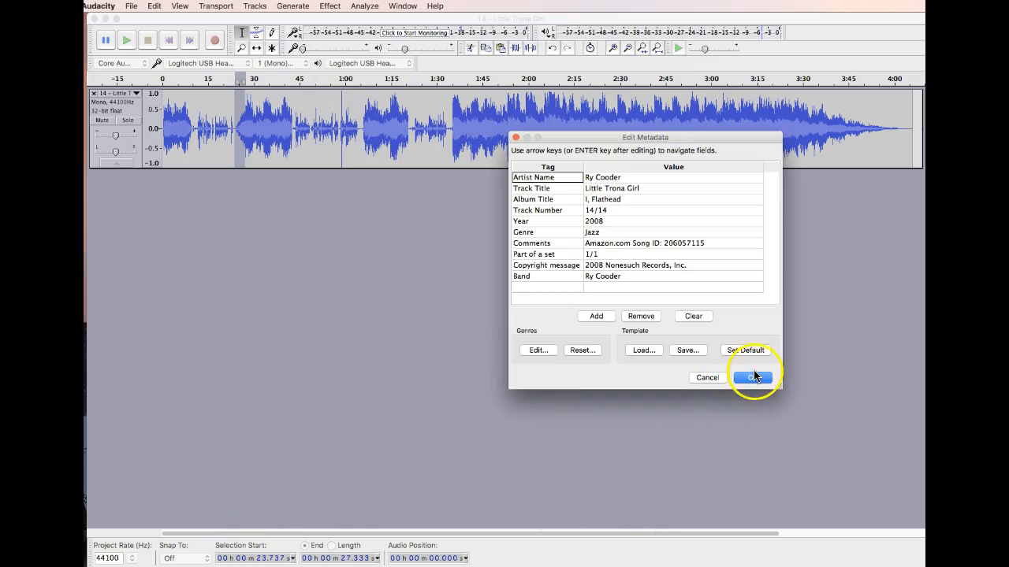
{"action": "left_click", "coordinate": [752, 375]}
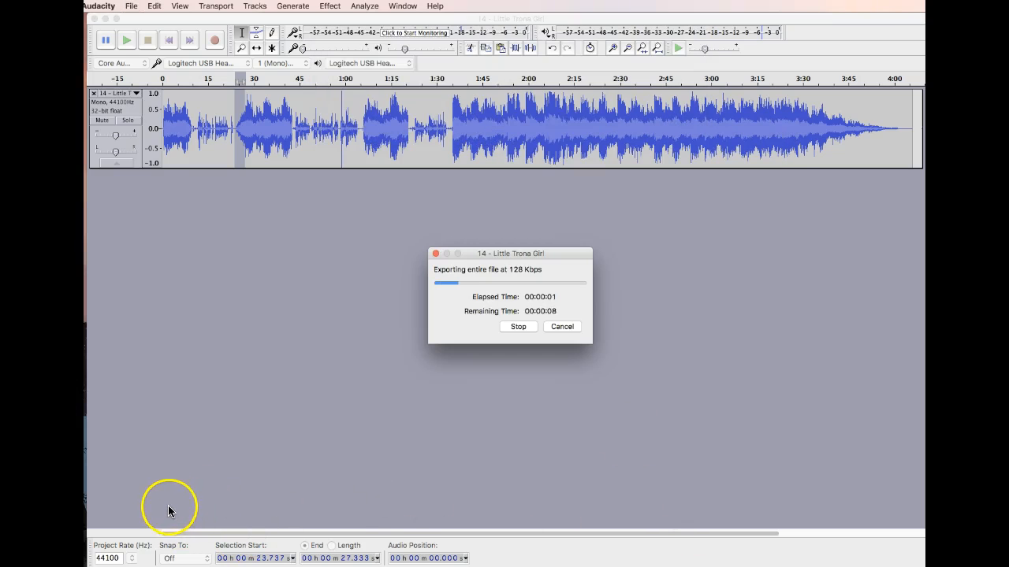